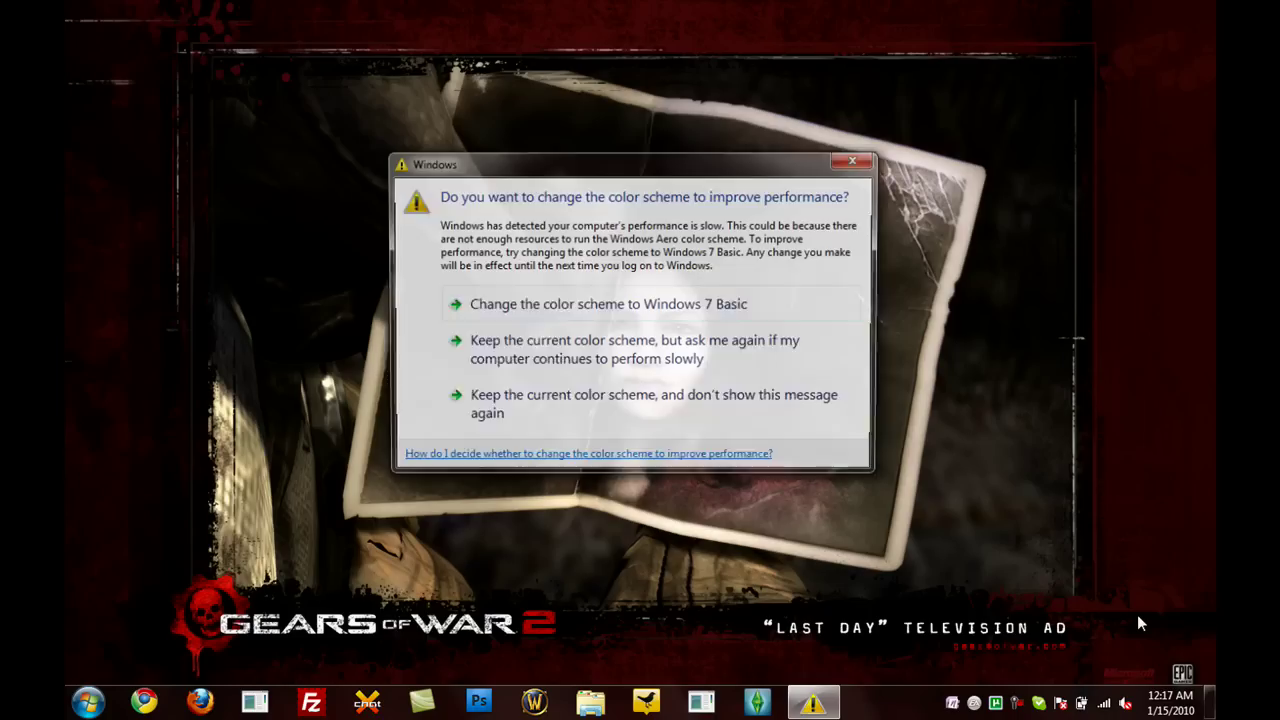
Step: Keep the current color scheme and turn off the performance message for good
click(682, 413)
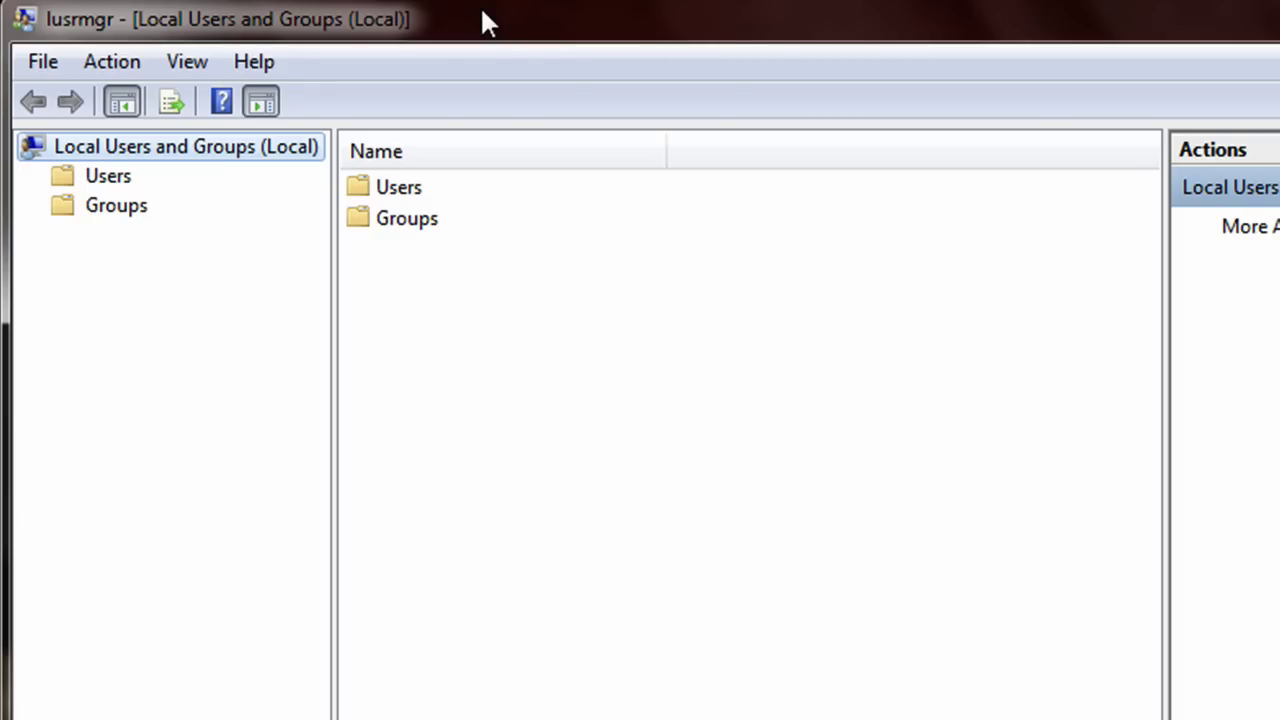
Step: Open the properties of the built-in Administrator account among the local Users
double_click(406, 190)
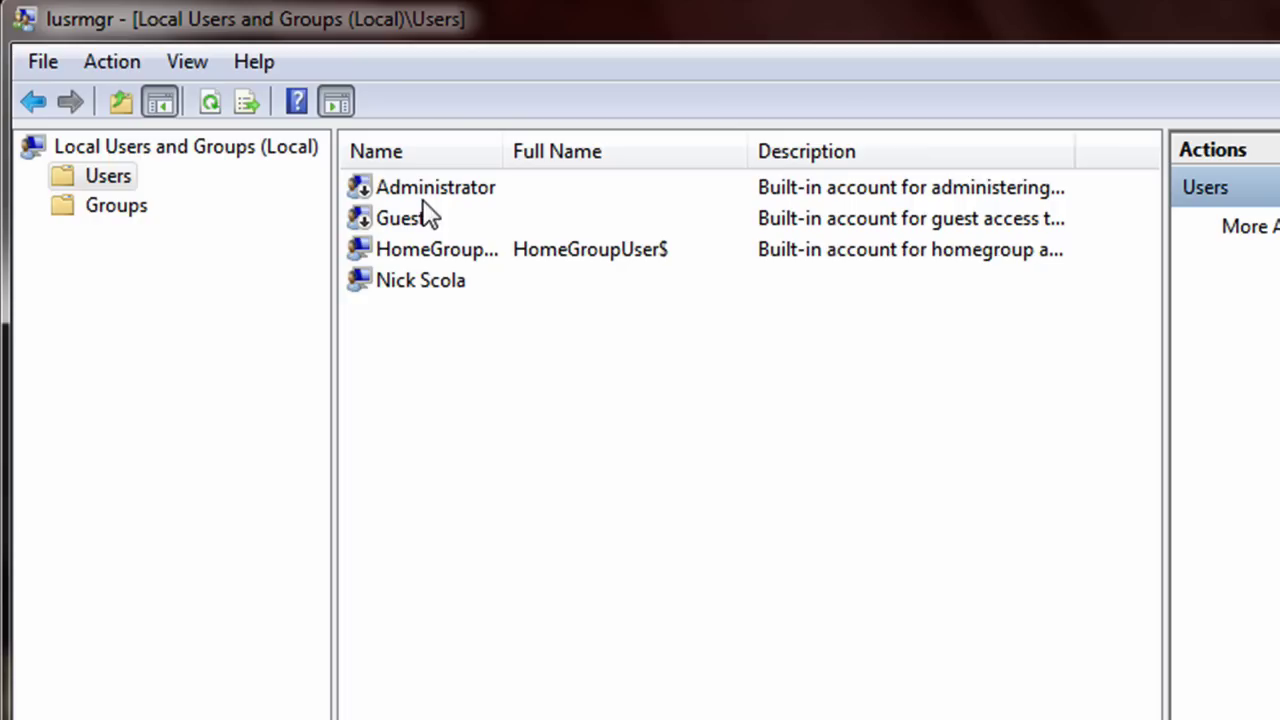
click(416, 281)
click(401, 256)
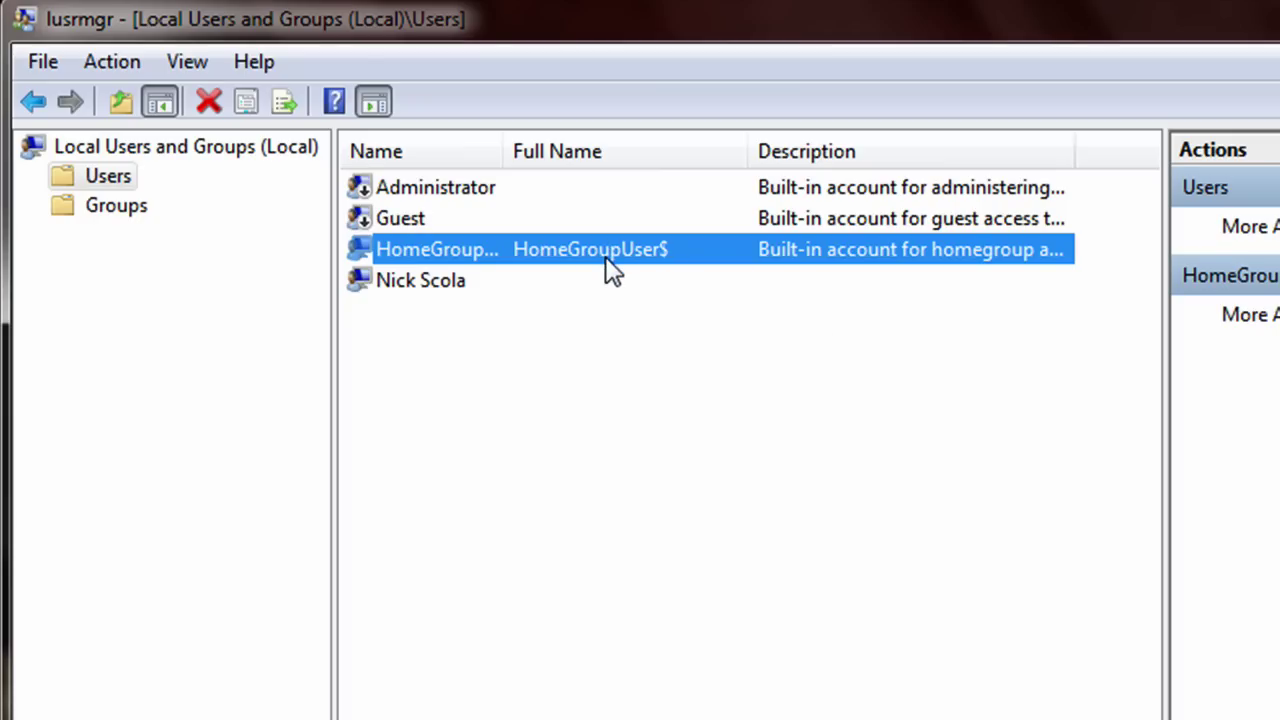
right_click(516, 200)
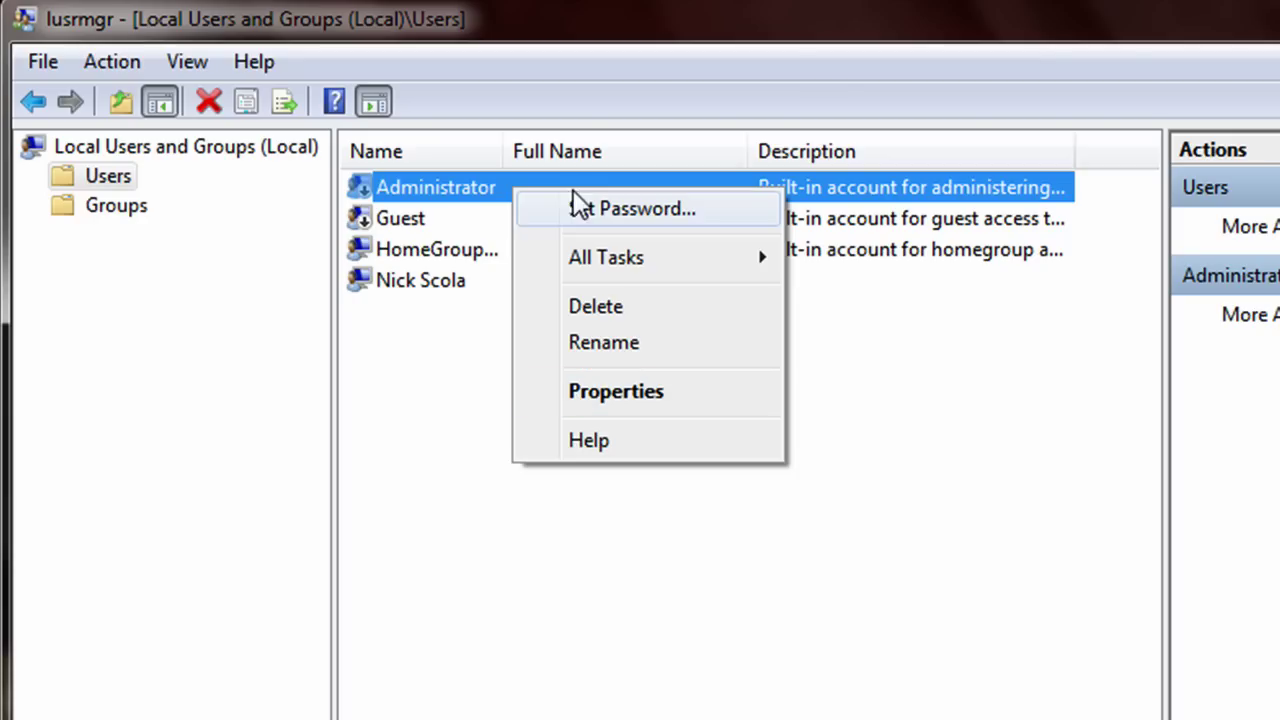
click(604, 392)
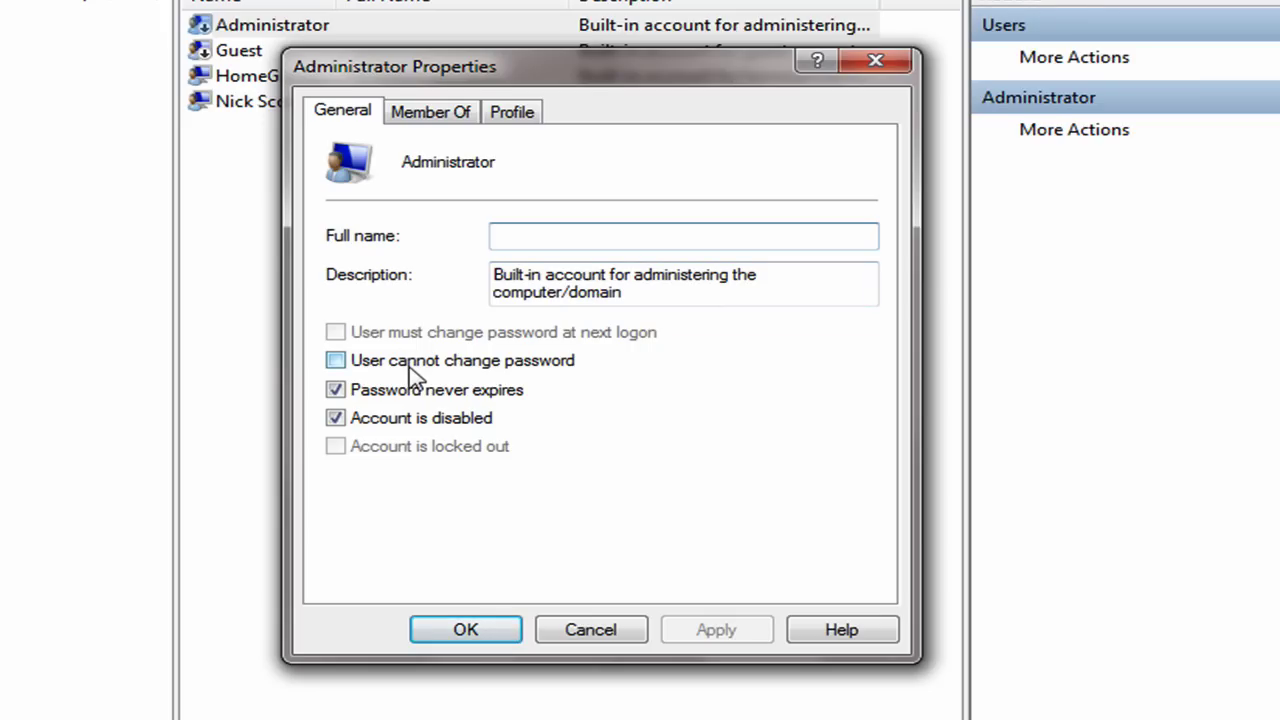
Step: Try clearing the "Account is disabled" option for the Administrator account, and discard the properties changes
click(401, 424)
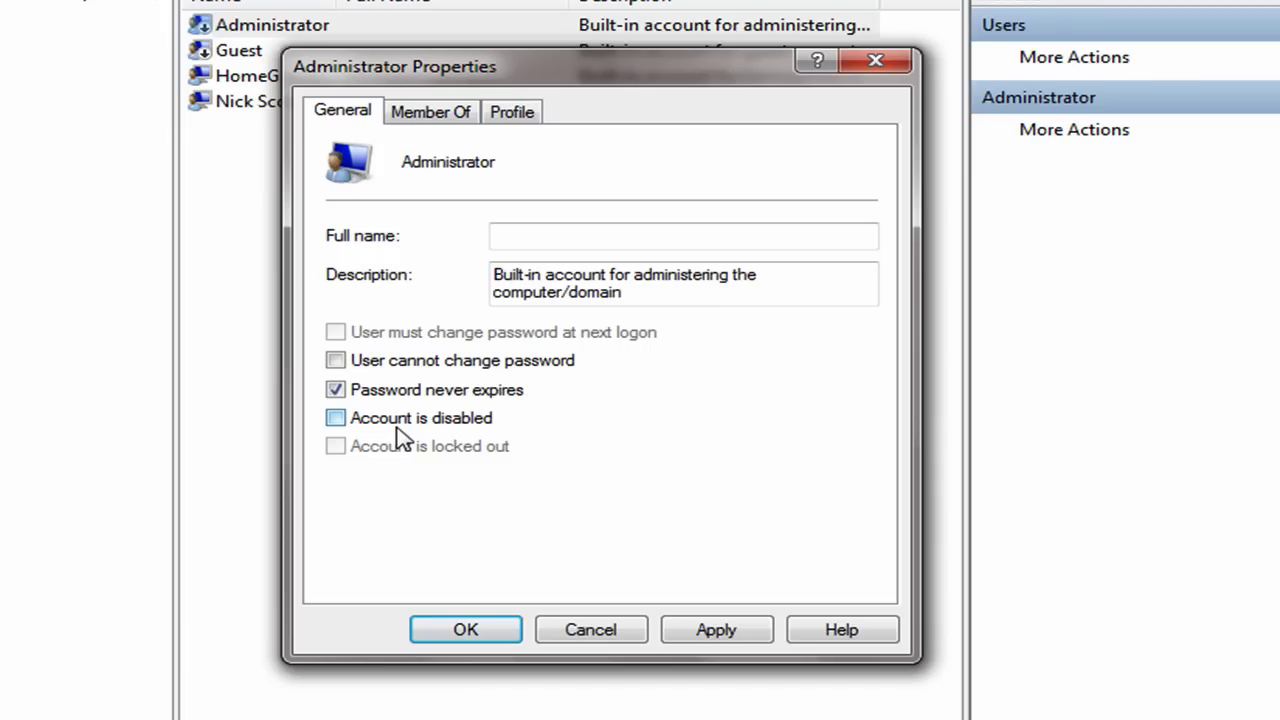
click(396, 428)
click(396, 428)
click(397, 416)
click(574, 634)
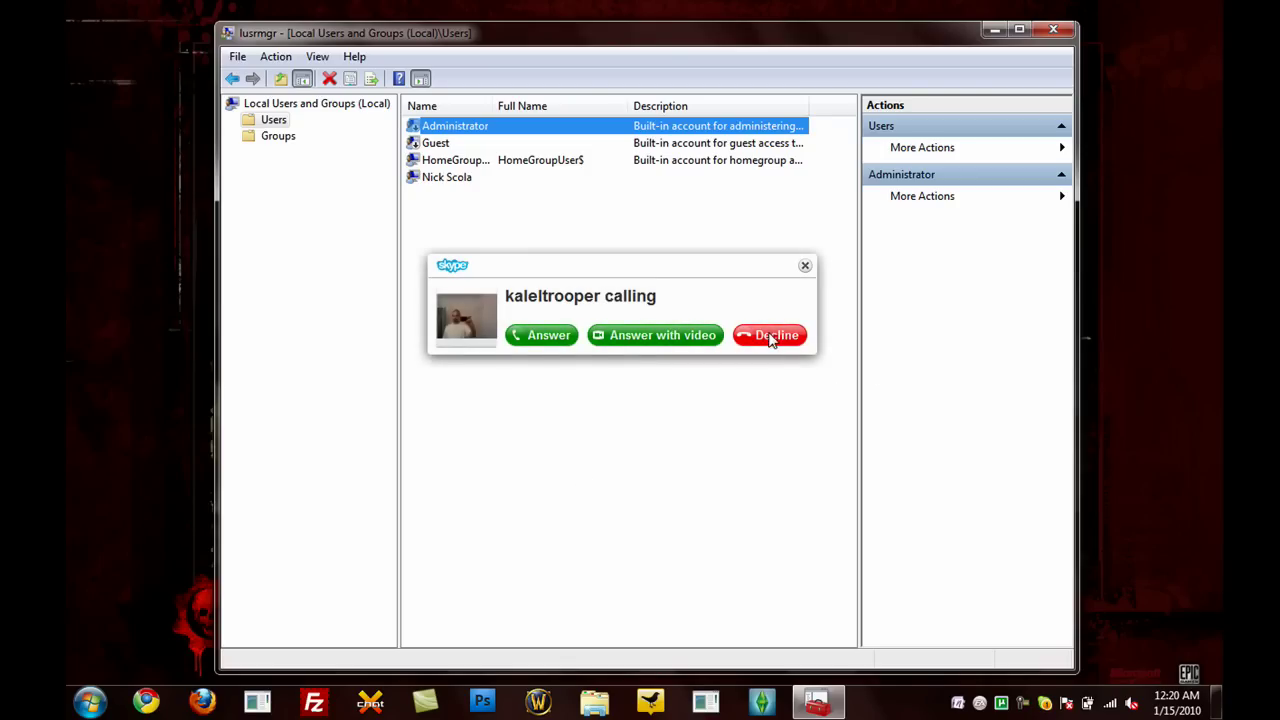
Step: Switch to Skype to answer the incoming call, and end the call
click(523, 342)
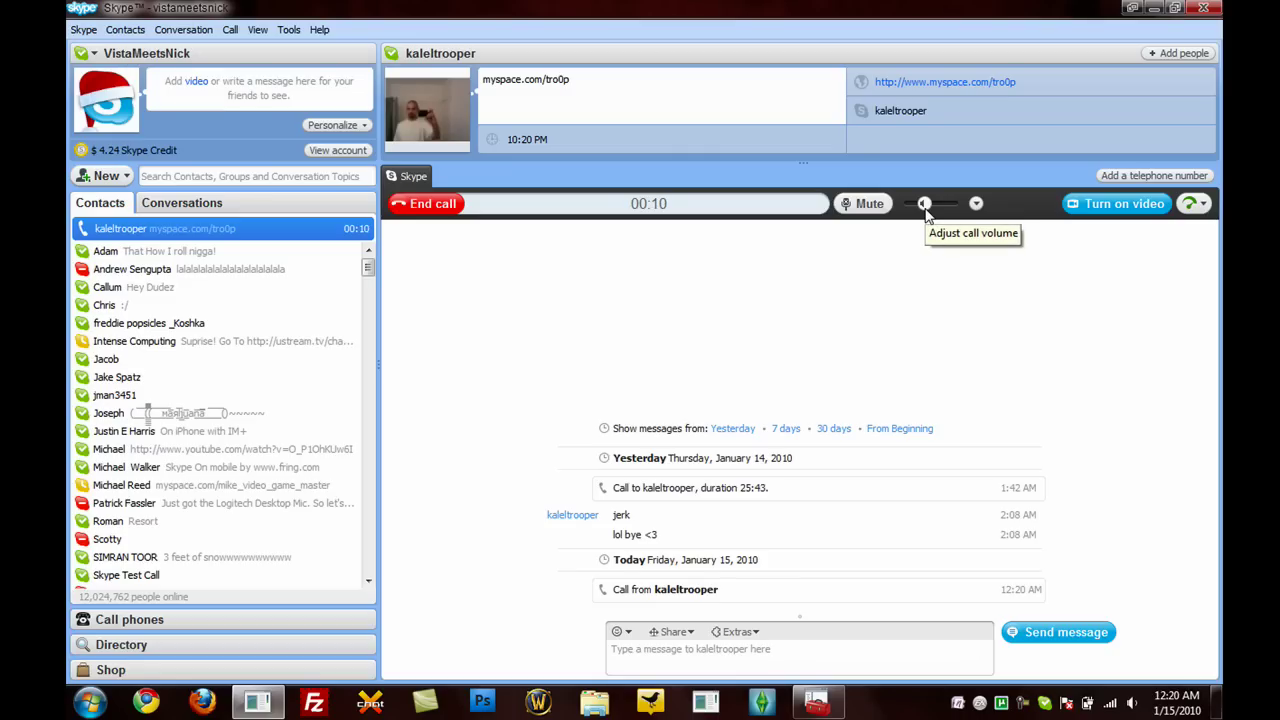
click(449, 208)
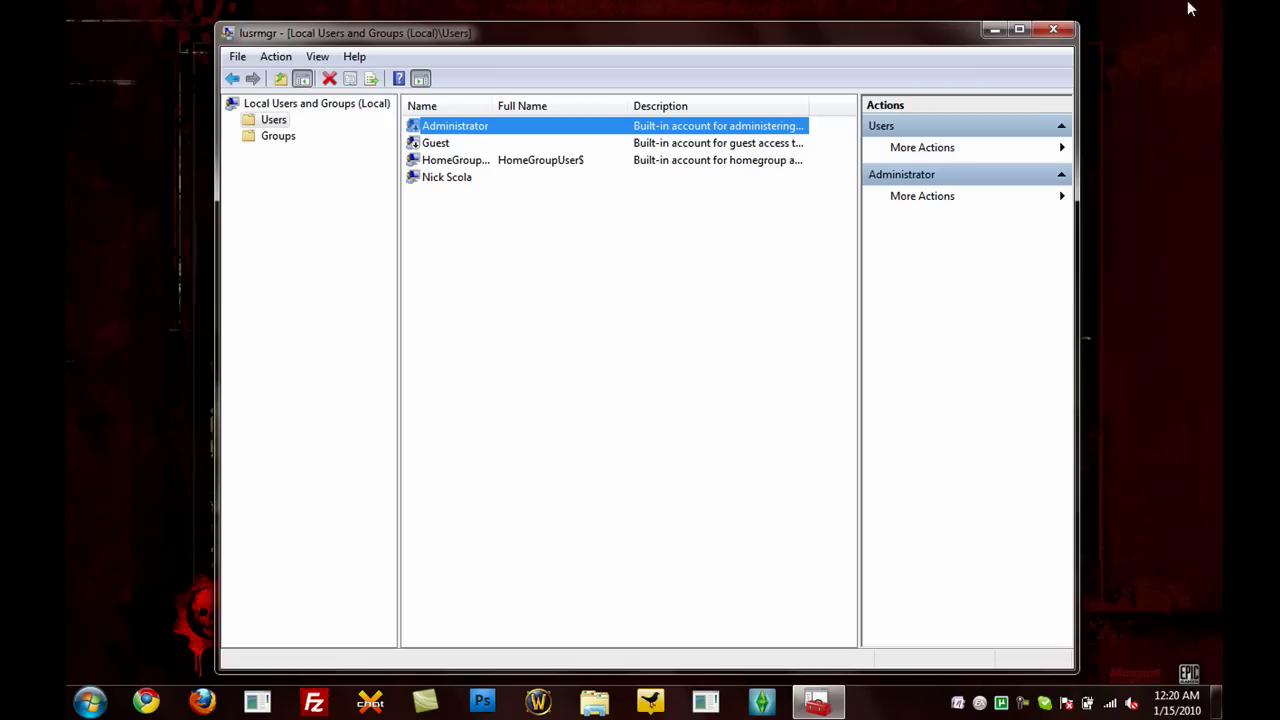
Step: Replace the Local Users and Groups window with a Command Prompt and run "net user administrator /active:yes" to enable the Administrator account
click(1056, 33)
click(90, 702)
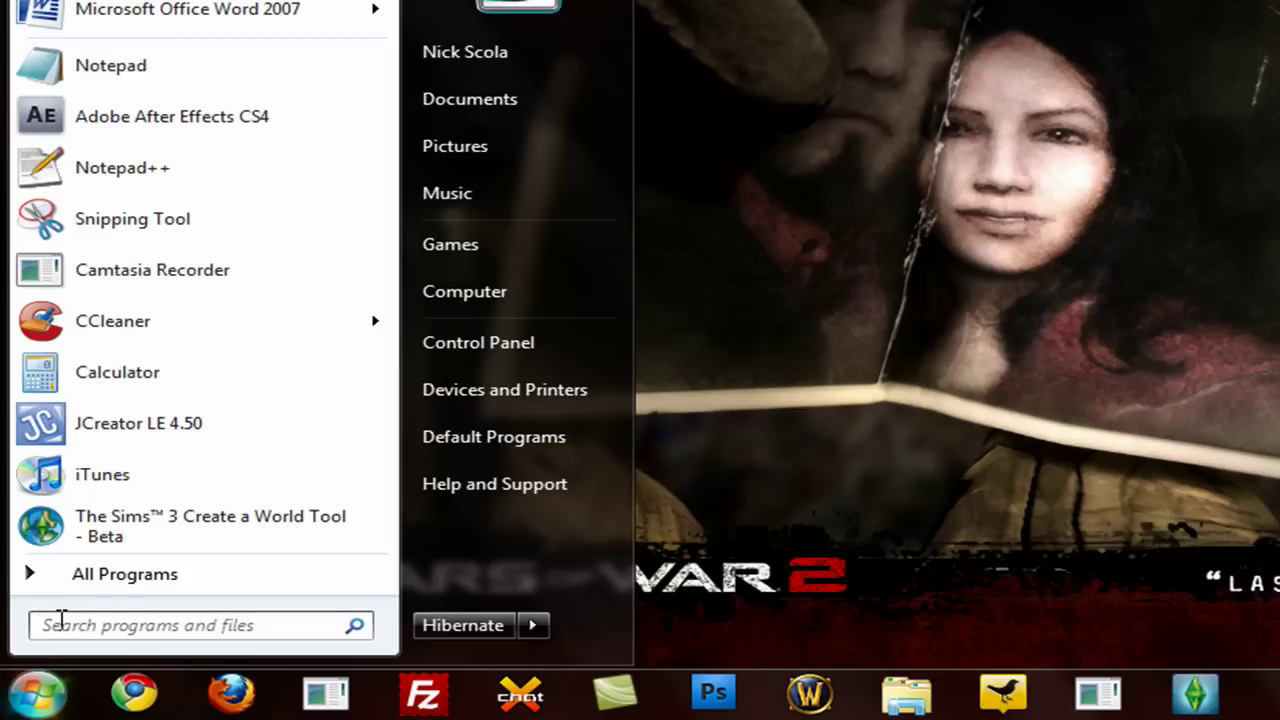
text(cmd)
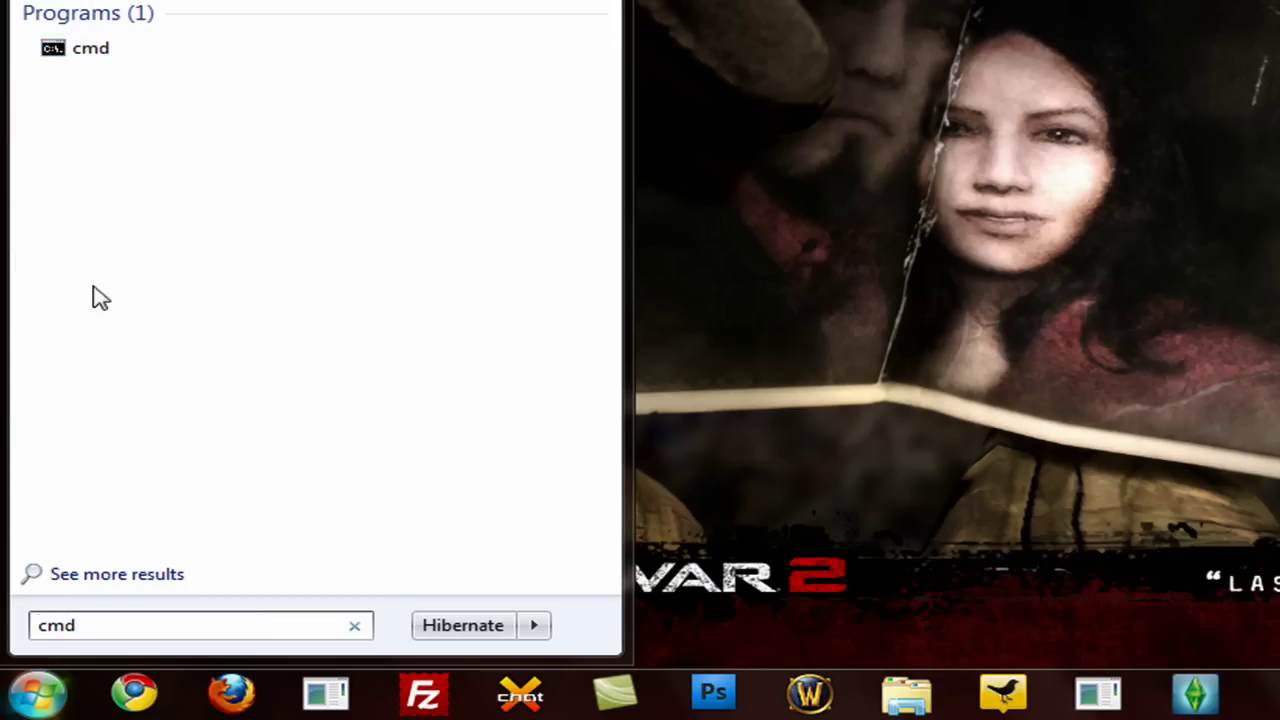
click(84, 52)
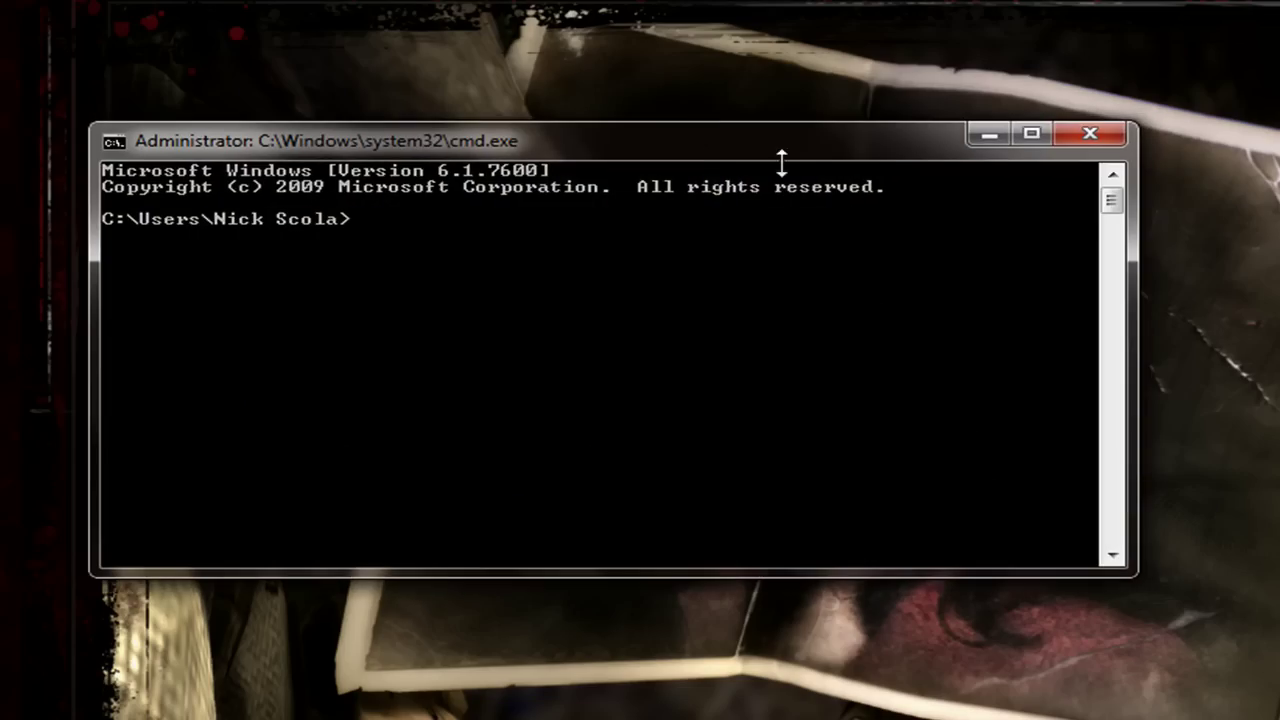
drag(786, 132, 913, 176)
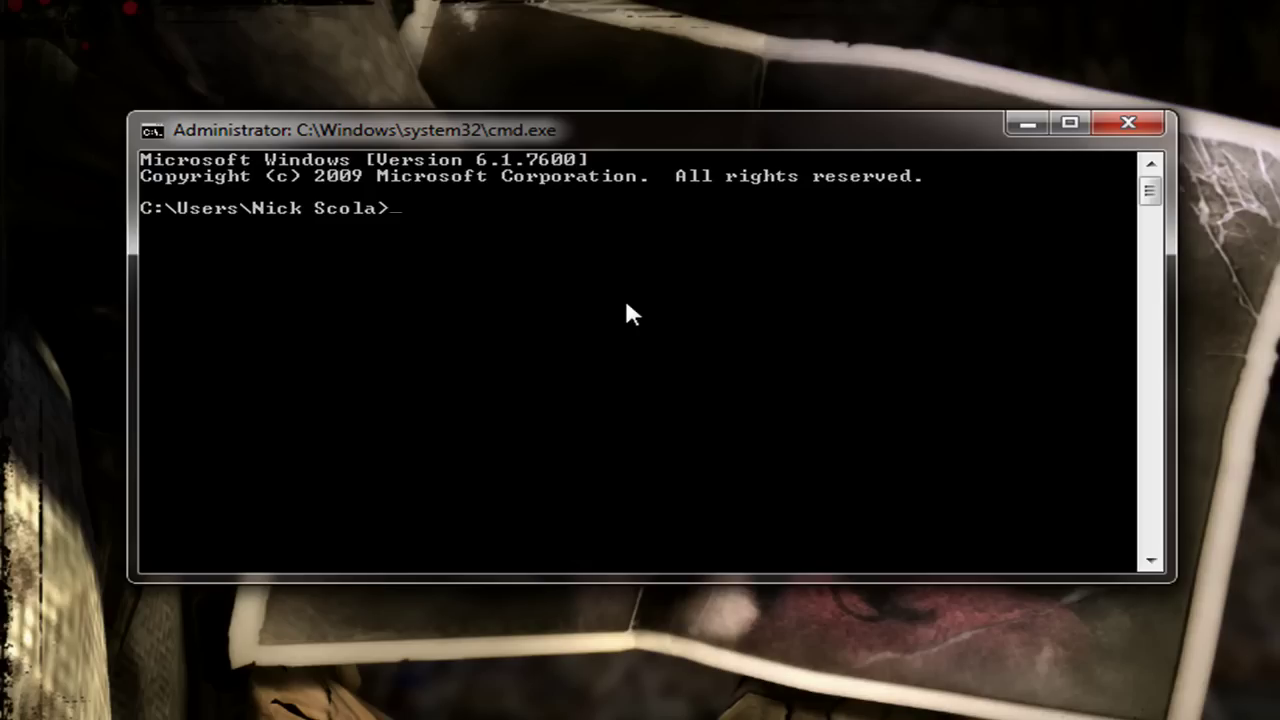
text(net user administrator /active:yes)
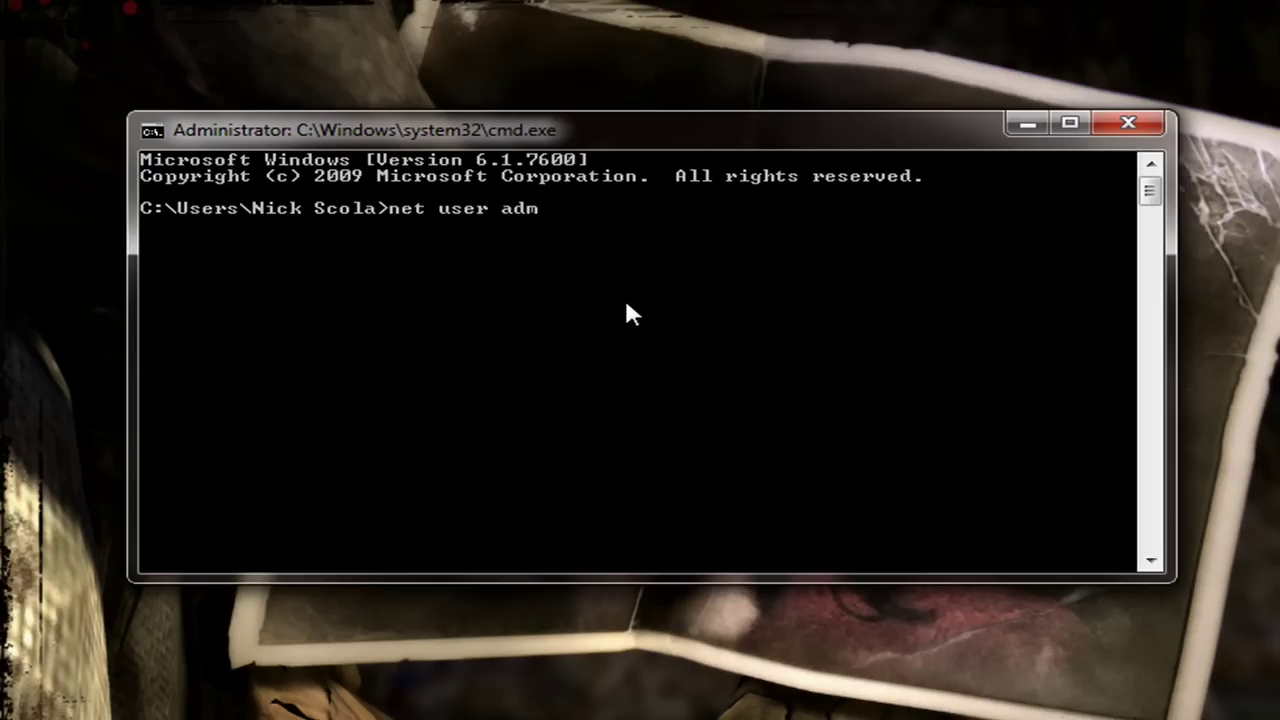
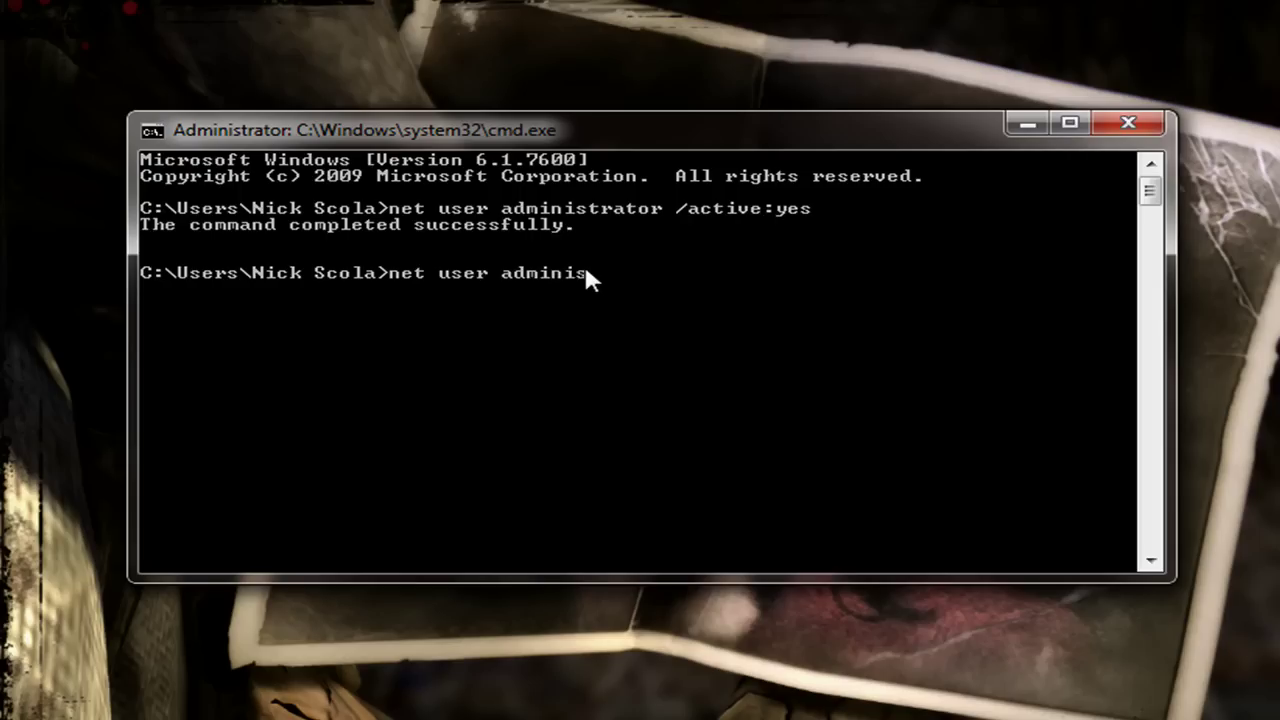
Step: Disable the Administrator account with "net user administrator /active:no" and close the Command Prompt
text(ator /active:no)
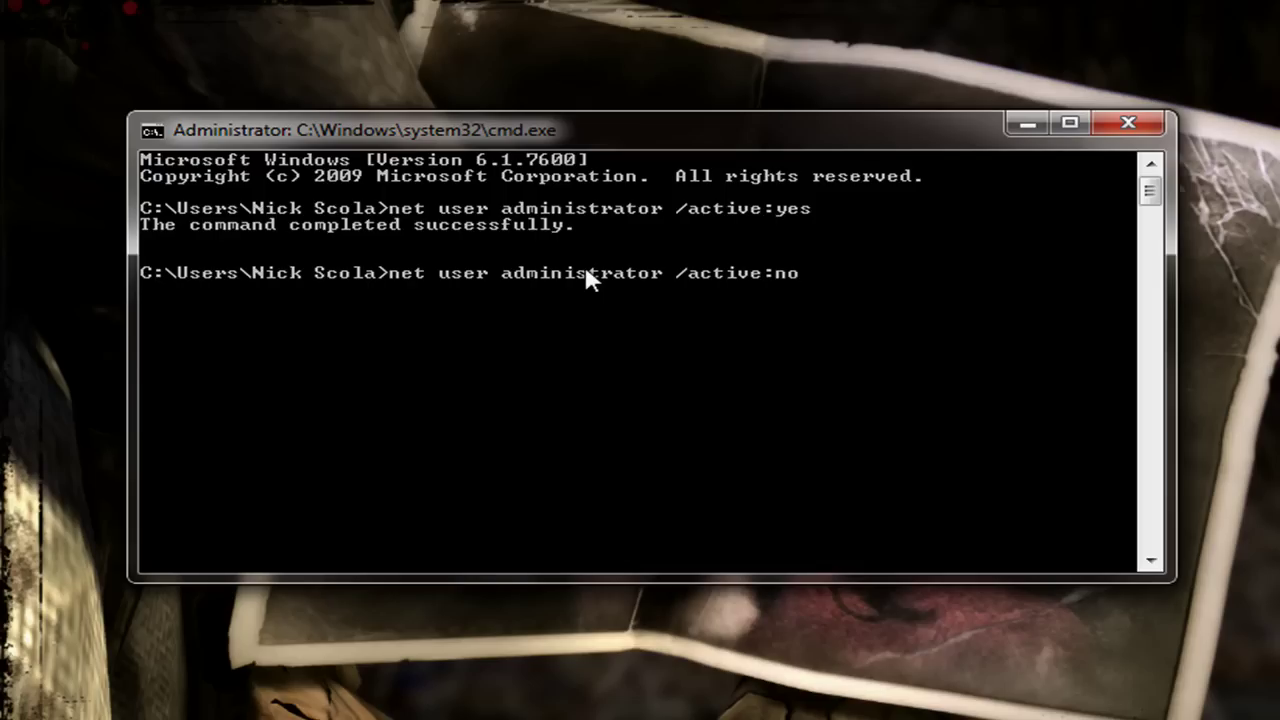
key(Return)
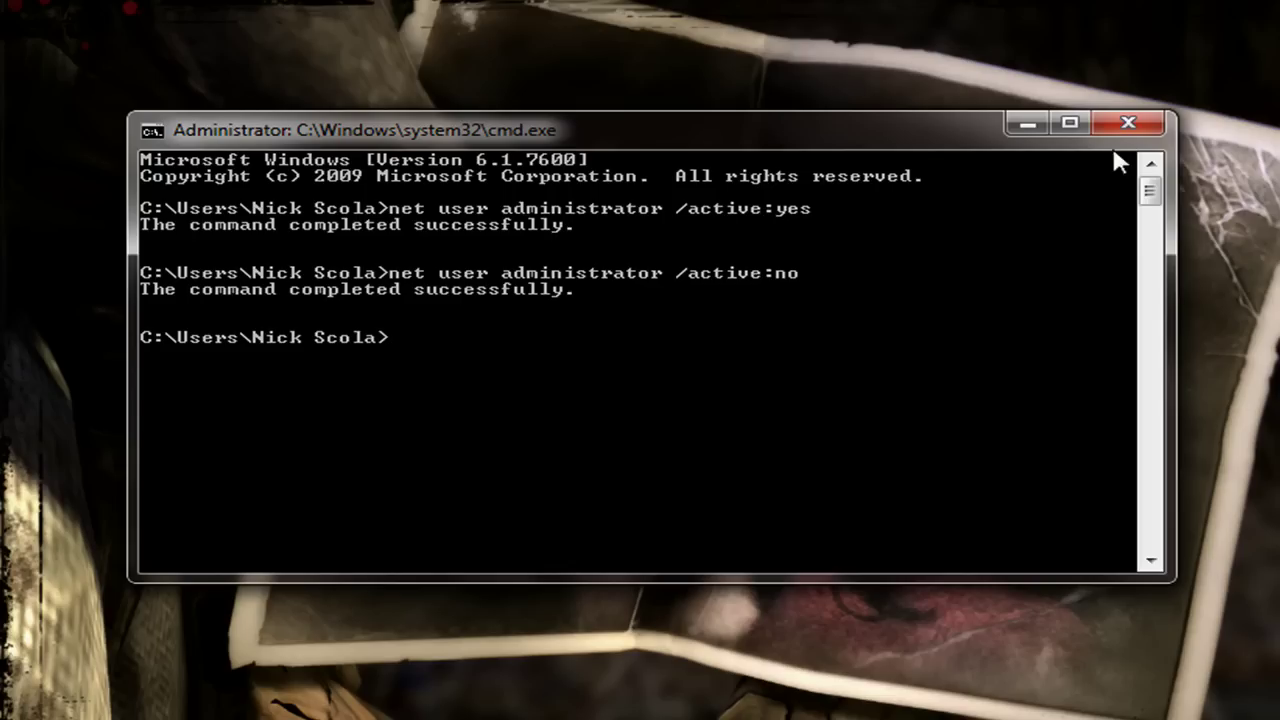
click(1128, 123)
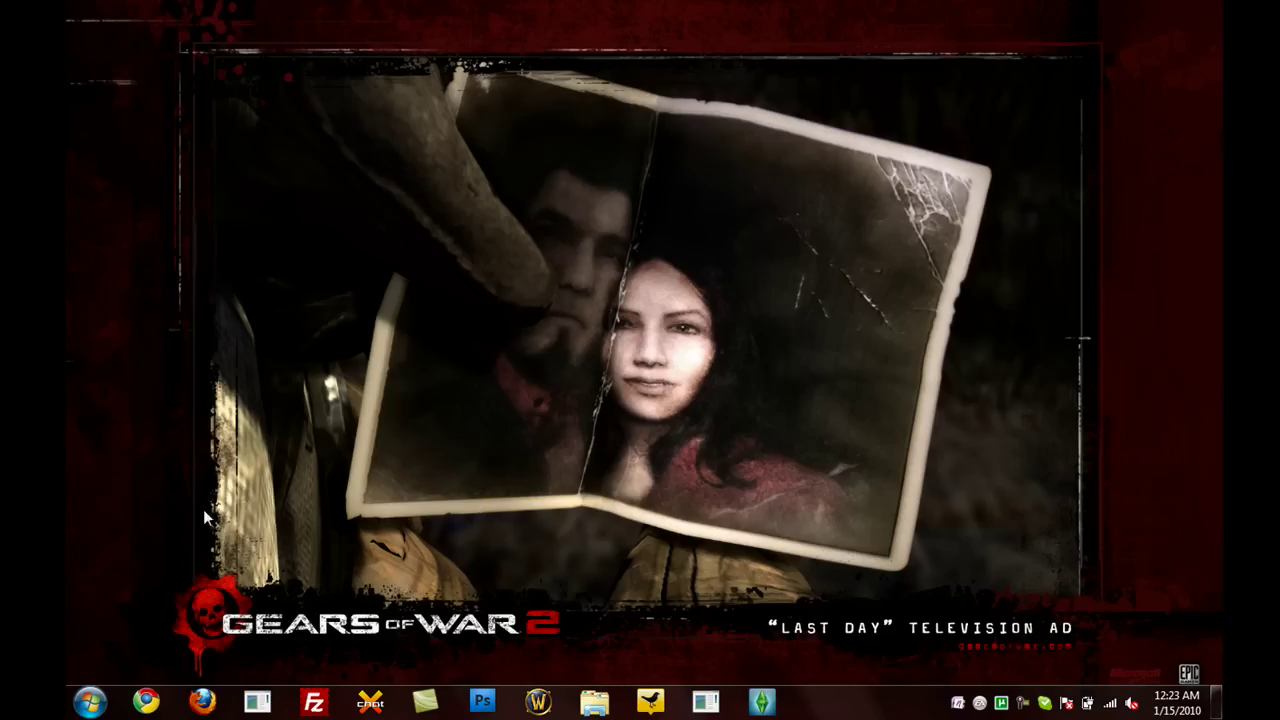
Step: Open Local Security Policy and display the Security Options under Local Policies
click(88, 702)
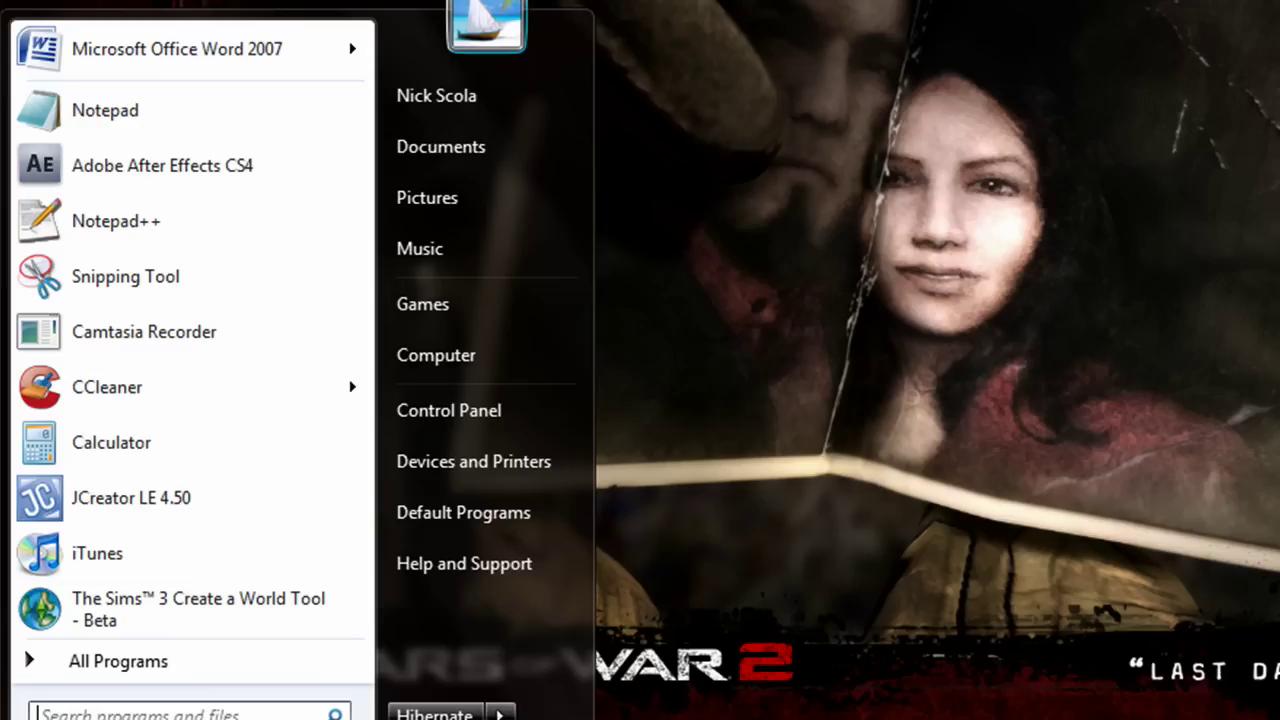
text(local secu)
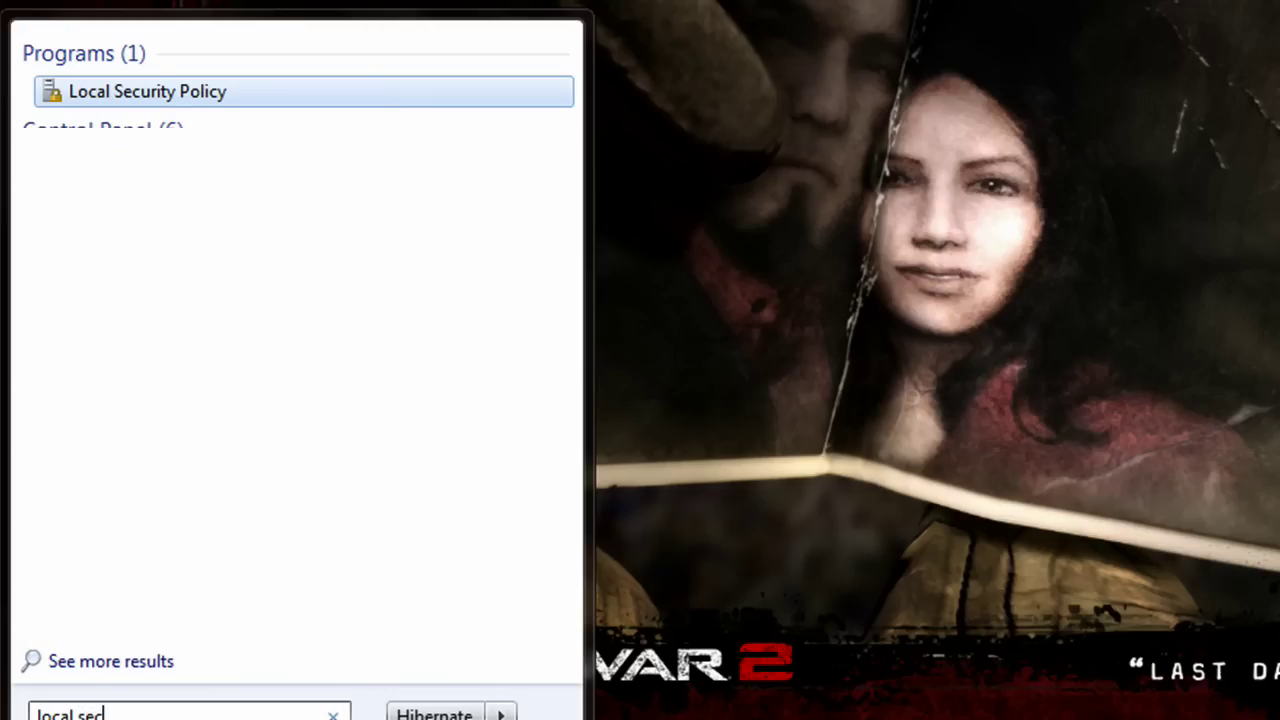
click(143, 100)
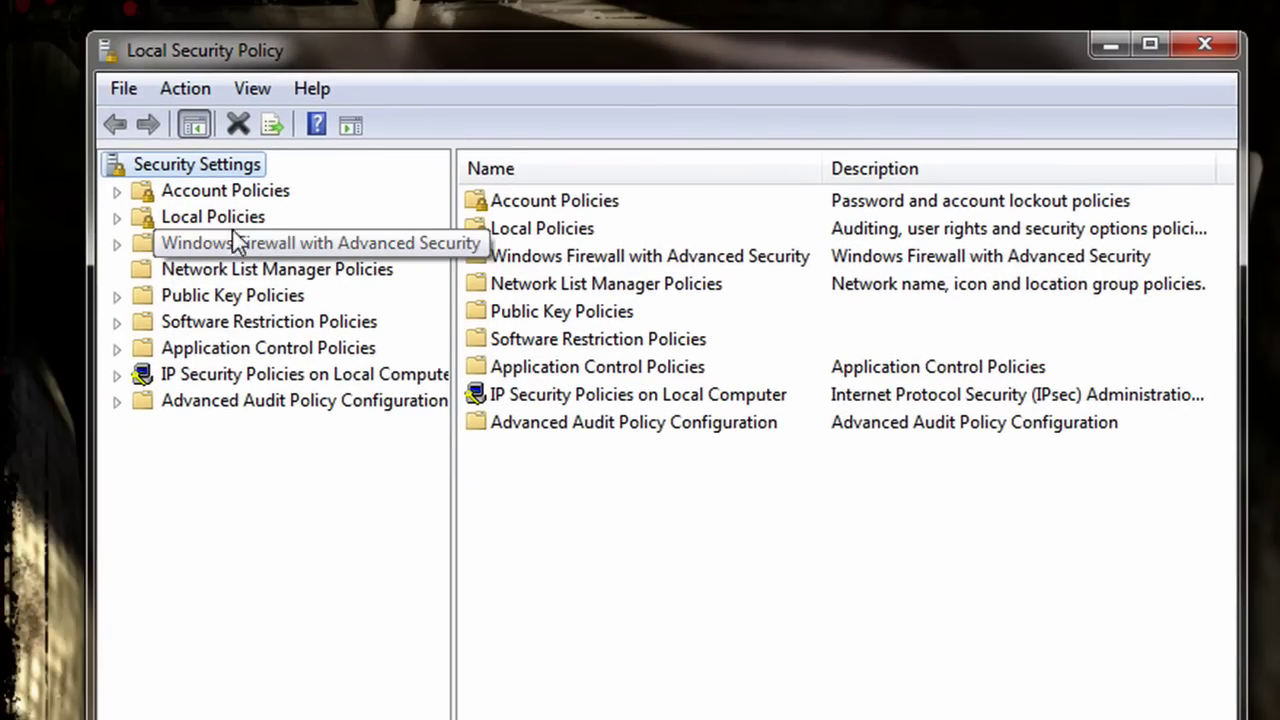
click(185, 222)
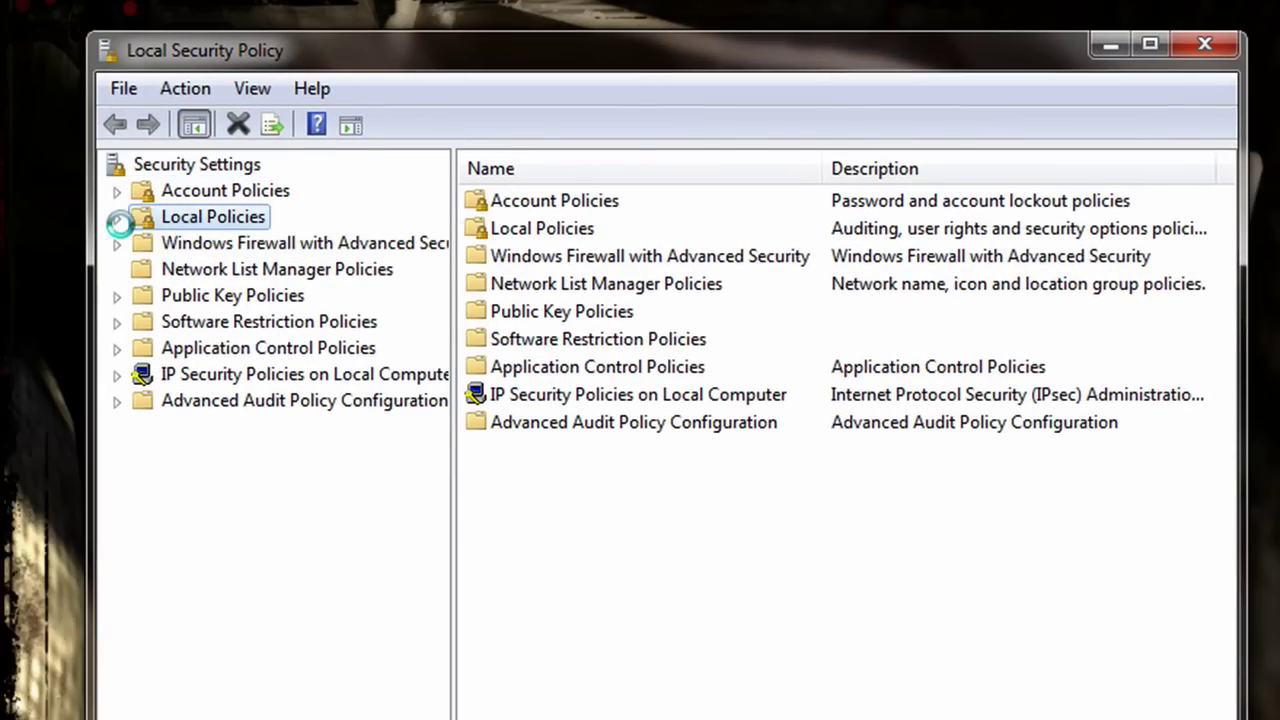
click(115, 219)
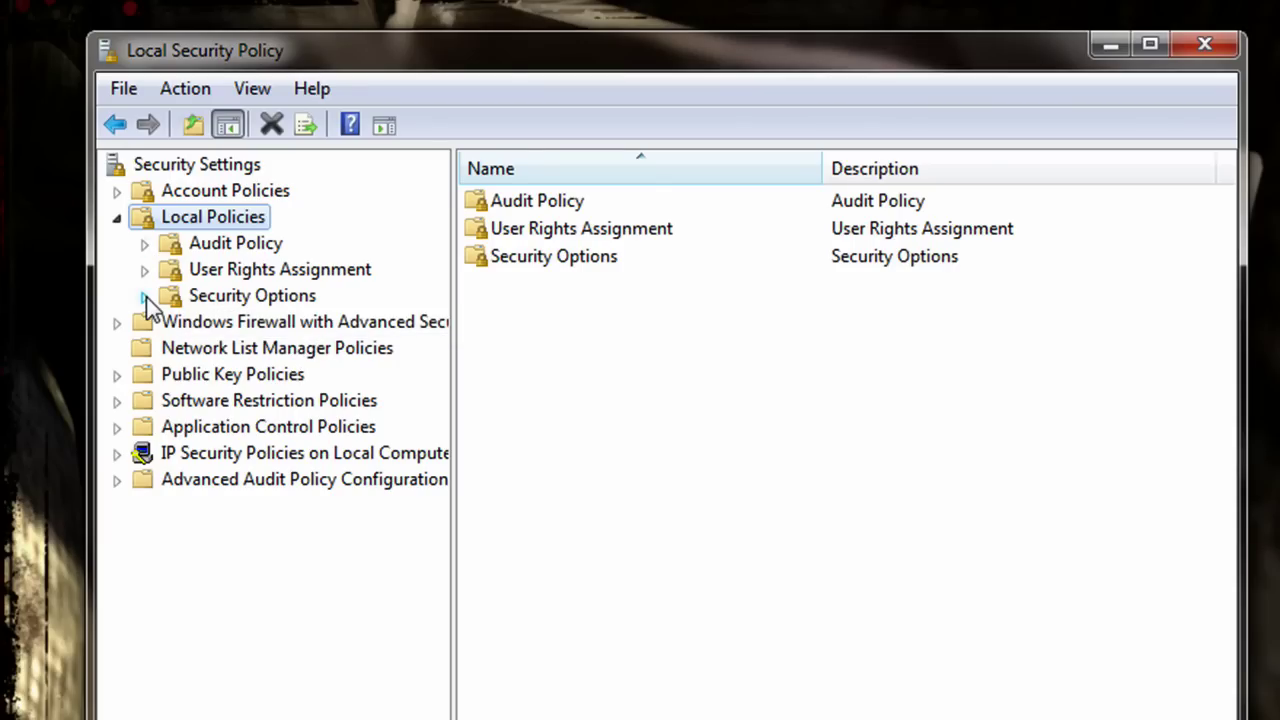
click(185, 299)
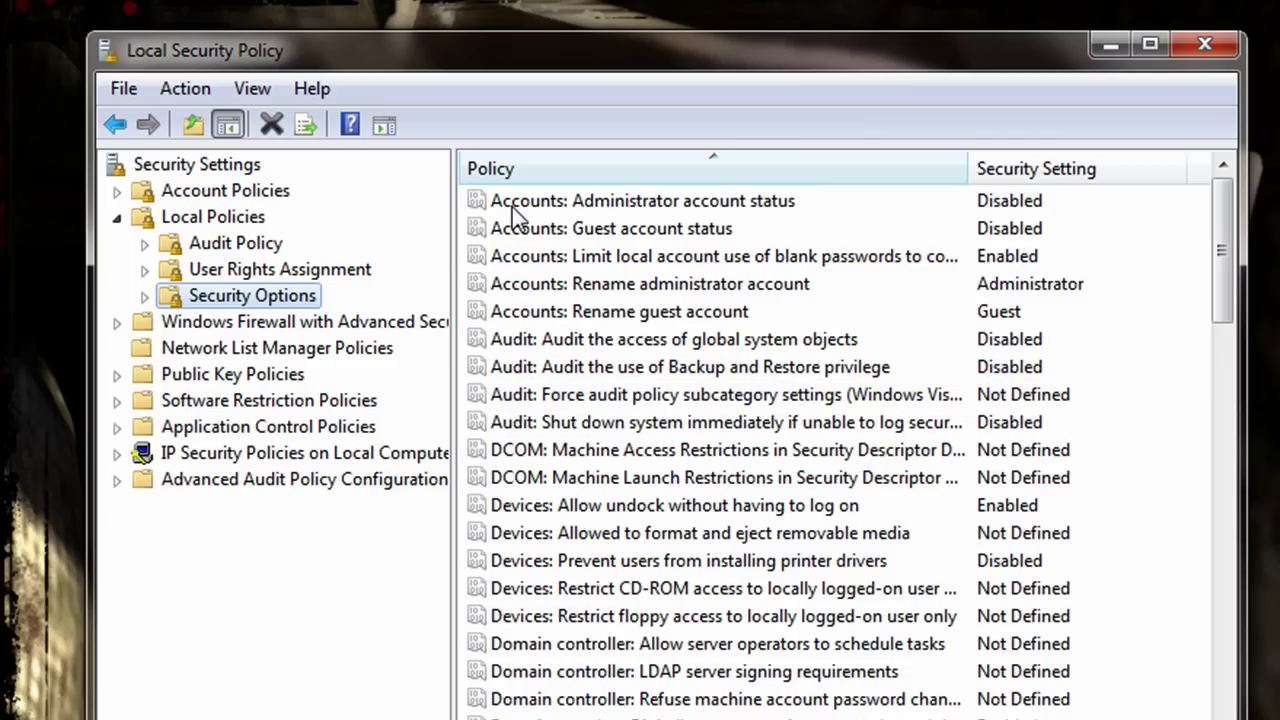
Step: Select Enabled in the properties of the "Accounts: Administrator account status" policy
click(721, 205)
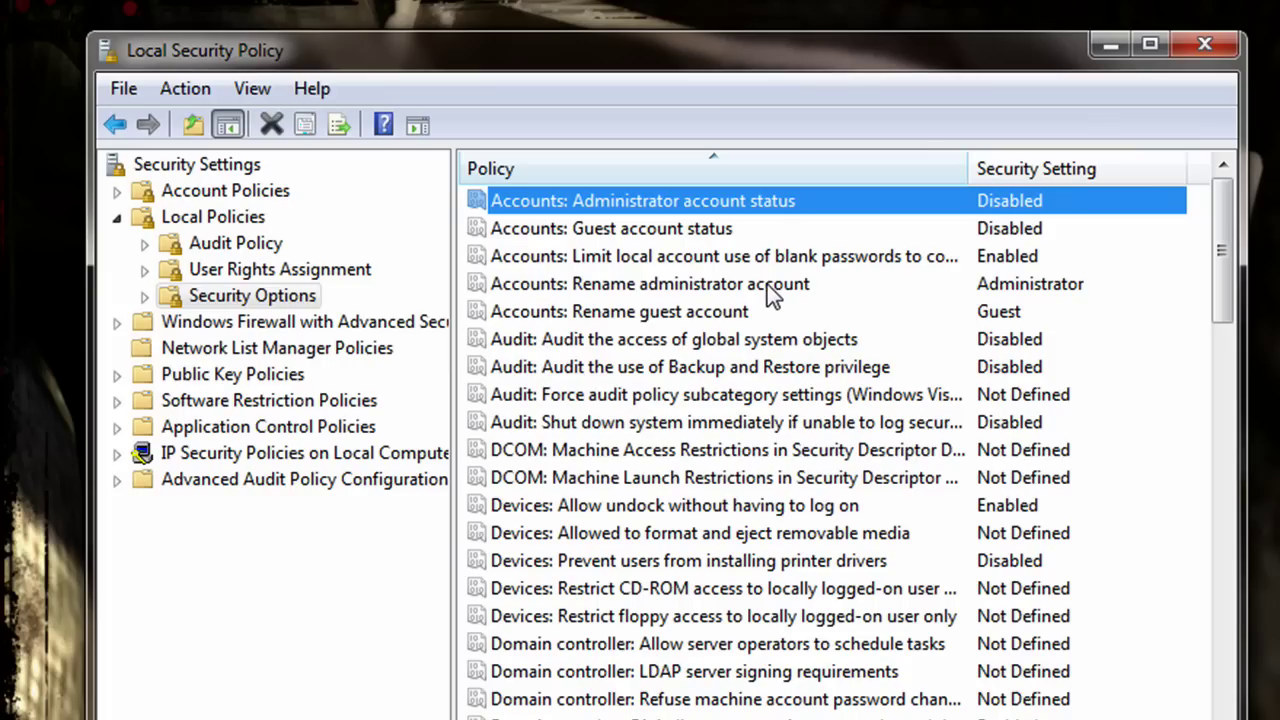
right_click(735, 211)
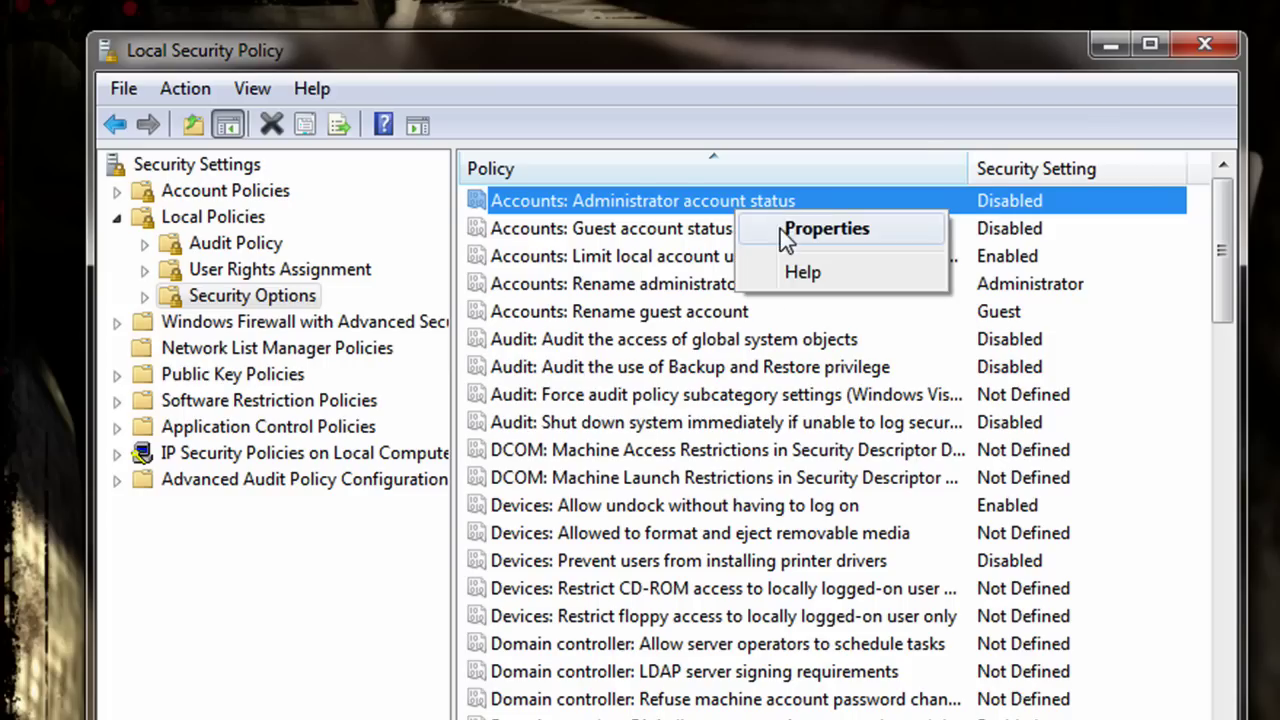
click(780, 229)
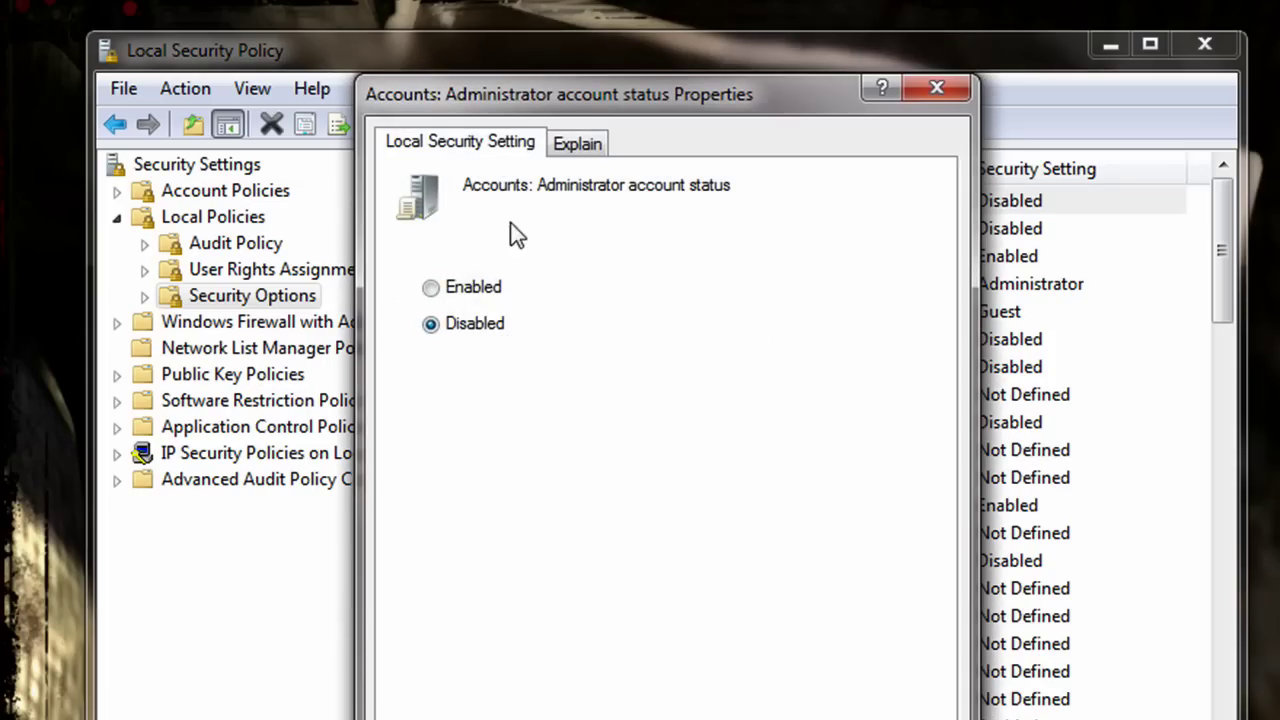
click(454, 295)
Step: Read the explanation of the Administrator account status policy, including its notes
click(585, 148)
click(500, 146)
click(578, 145)
click(508, 306)
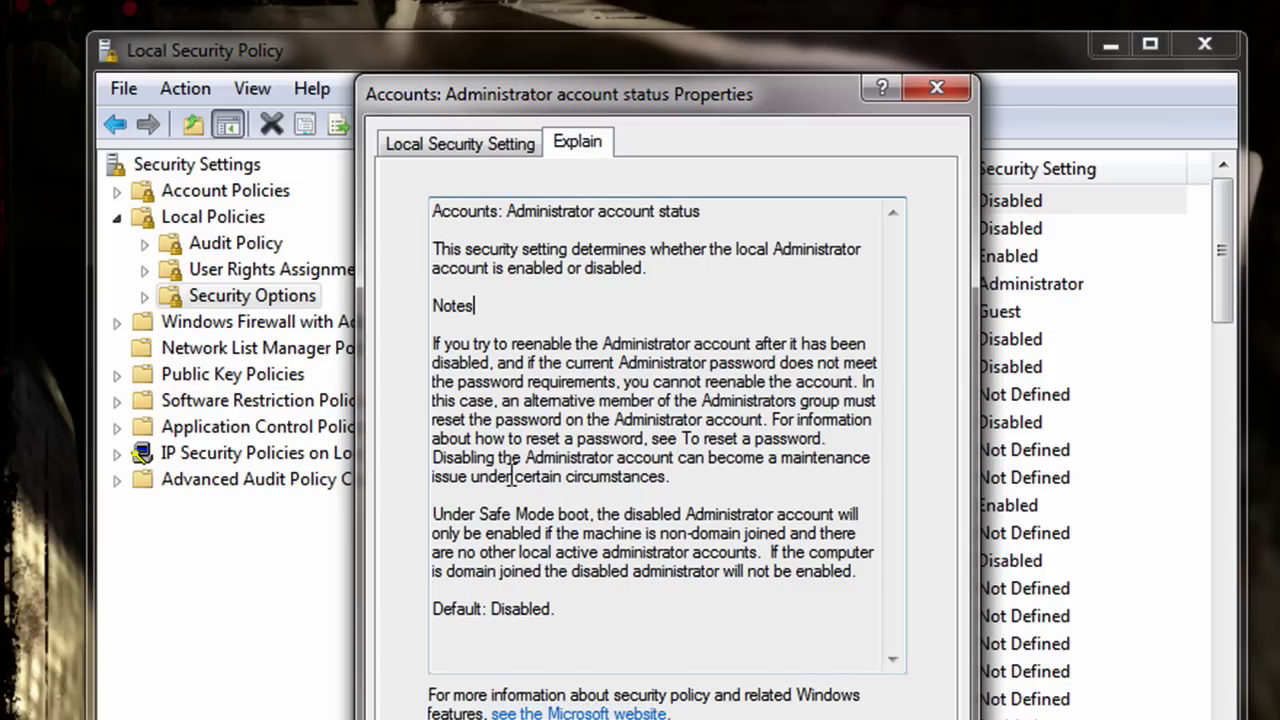
Step: Discard the pending Administrator account status setting and close Local Security Policy
click(448, 144)
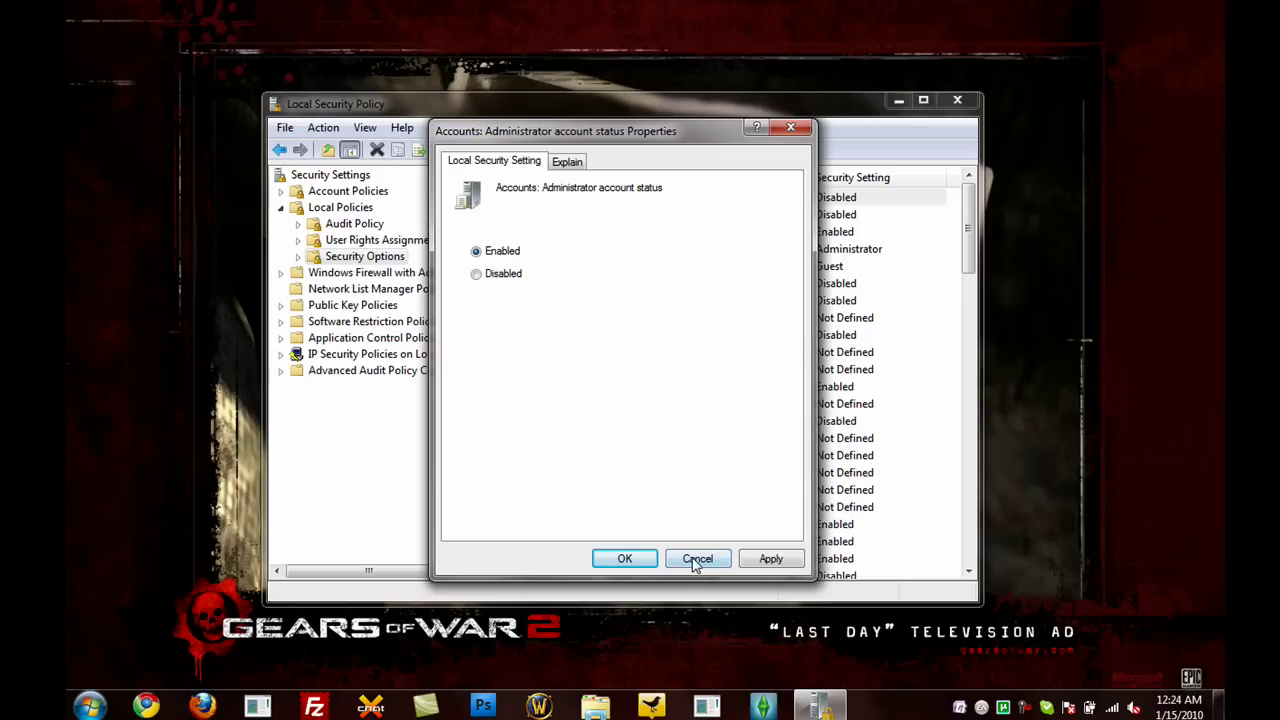
click(694, 558)
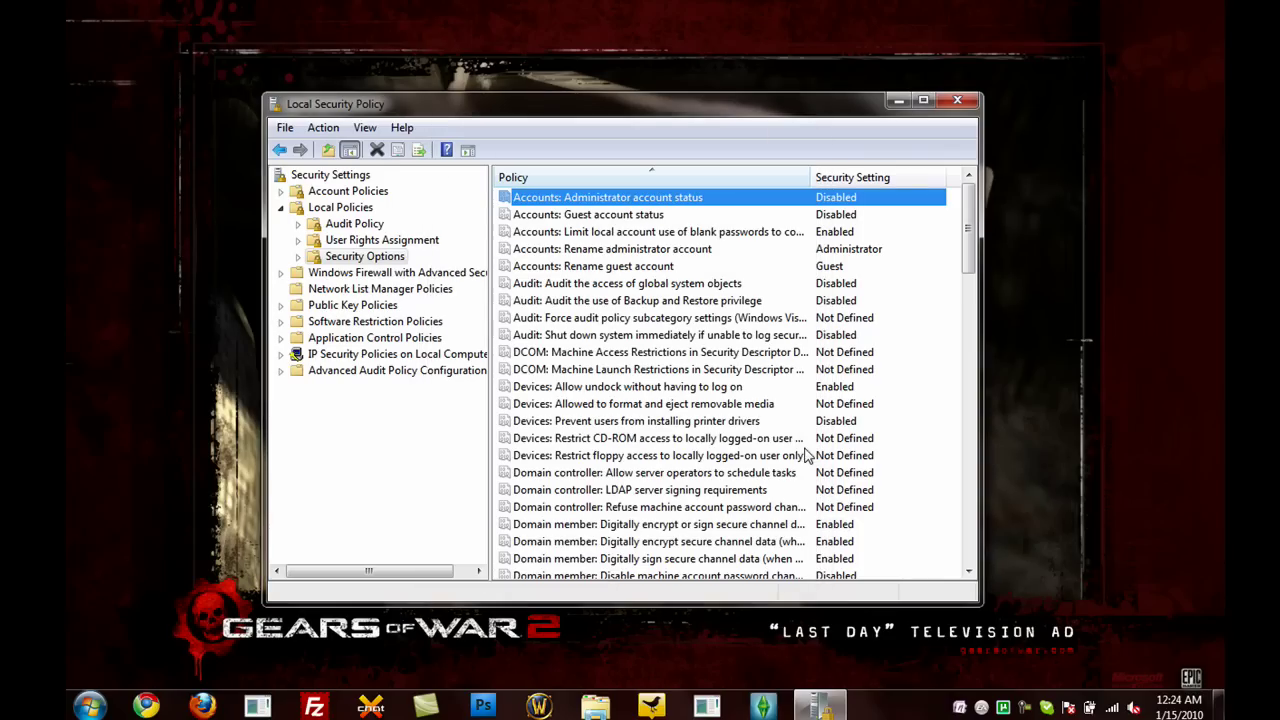
click(957, 100)
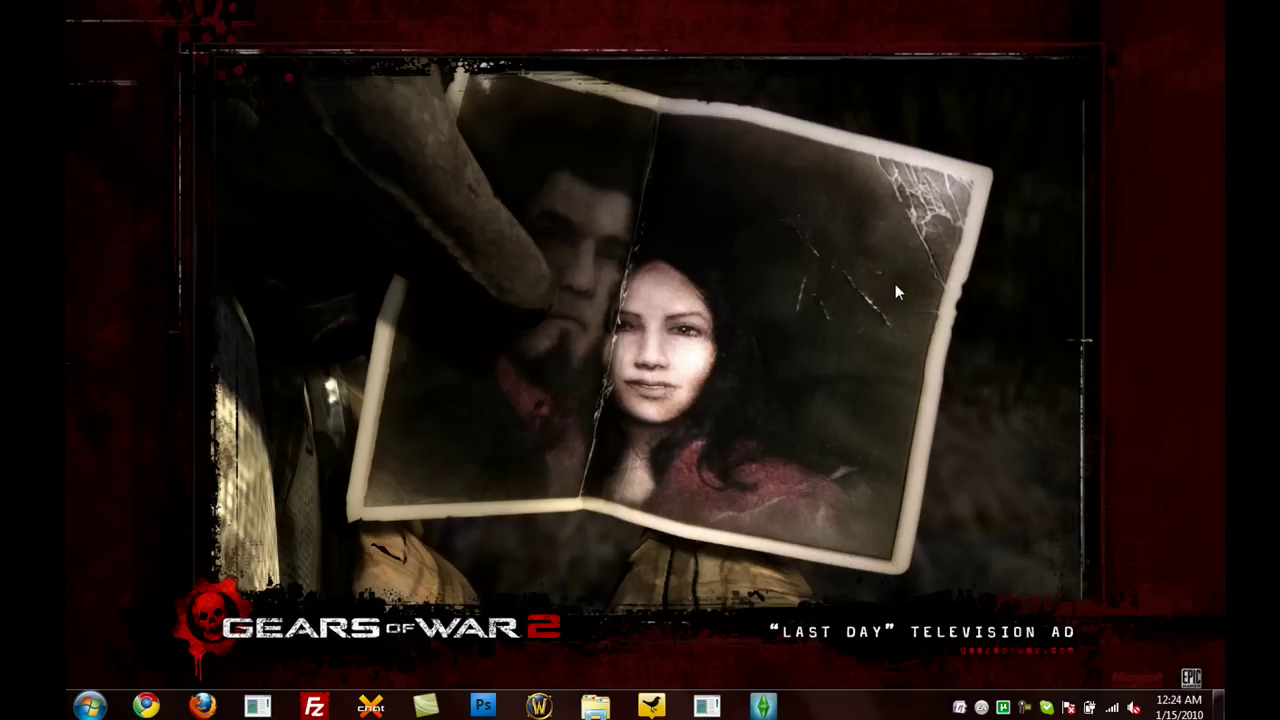